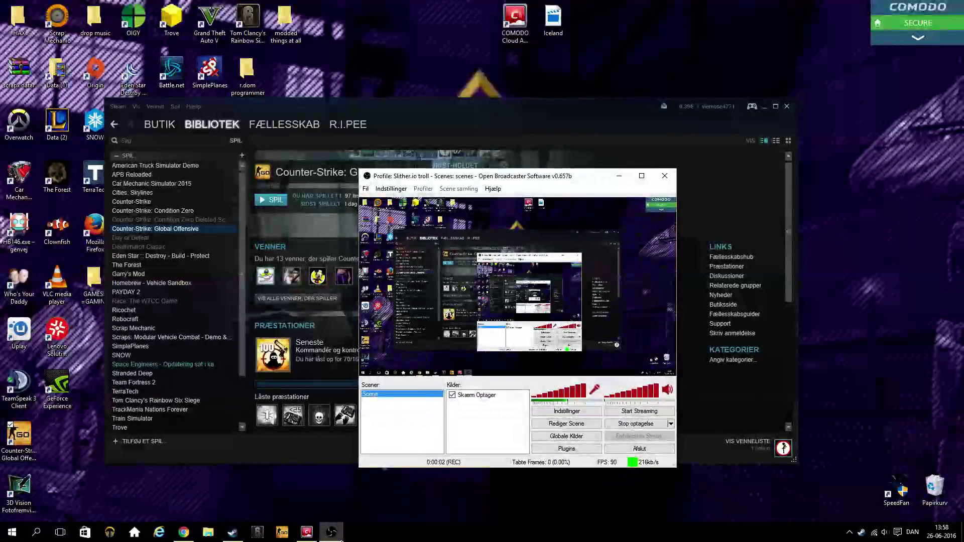
Minimize the OBS recorder window and nudge the Steam window slightly upward
{"action": "left_click", "coordinate": [619, 176]}
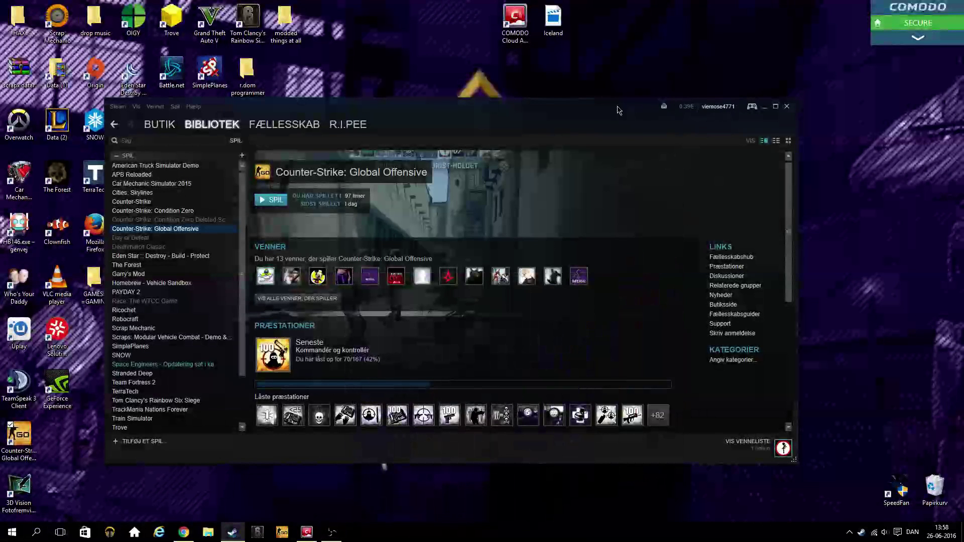
{"action": "left_click_drag", "start_coordinate": [619, 110], "coordinate": [636, 93]}
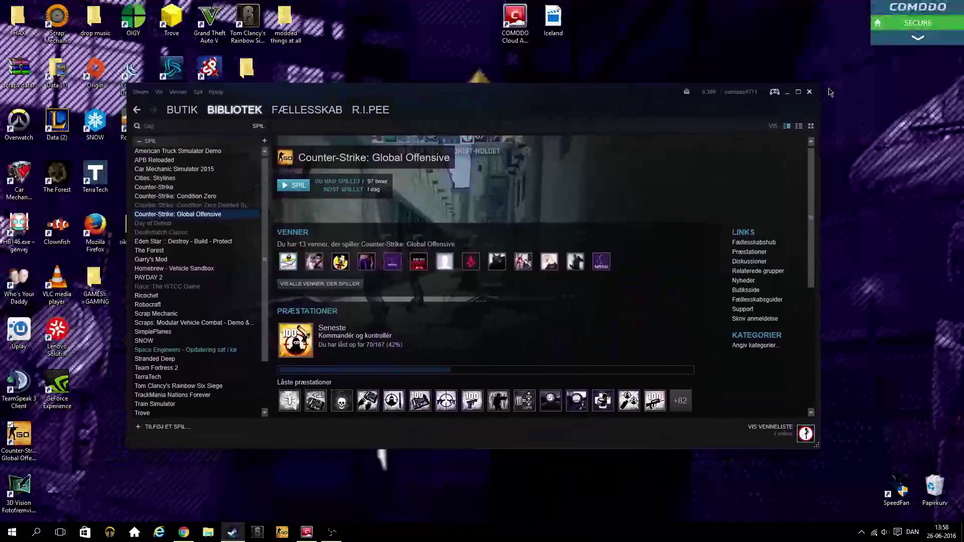
Minimize the Steam library and move the Iceland shortcut into the top icon row
{"action": "left_click", "coordinate": [788, 94]}
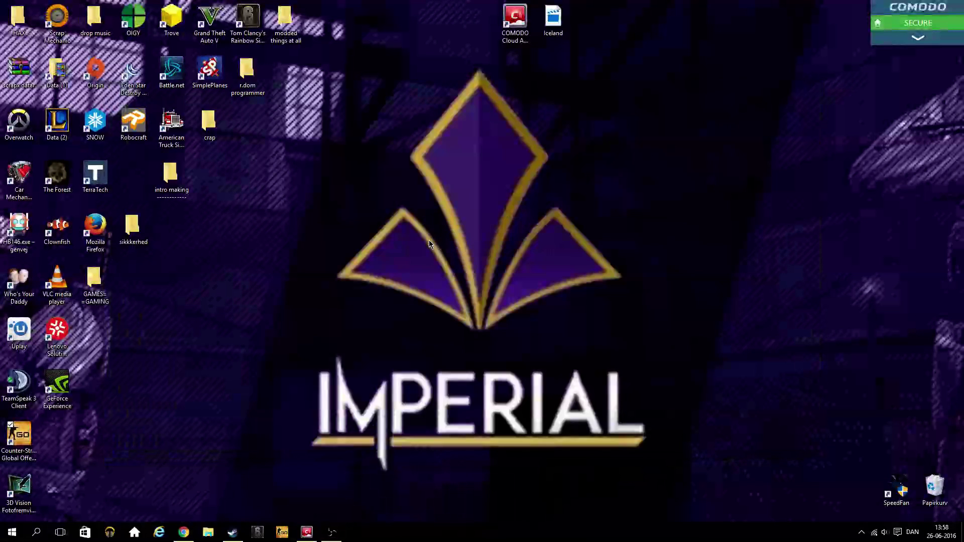
{"action": "left_click_drag", "start_coordinate": [417, 235], "coordinate": [636, 311]}
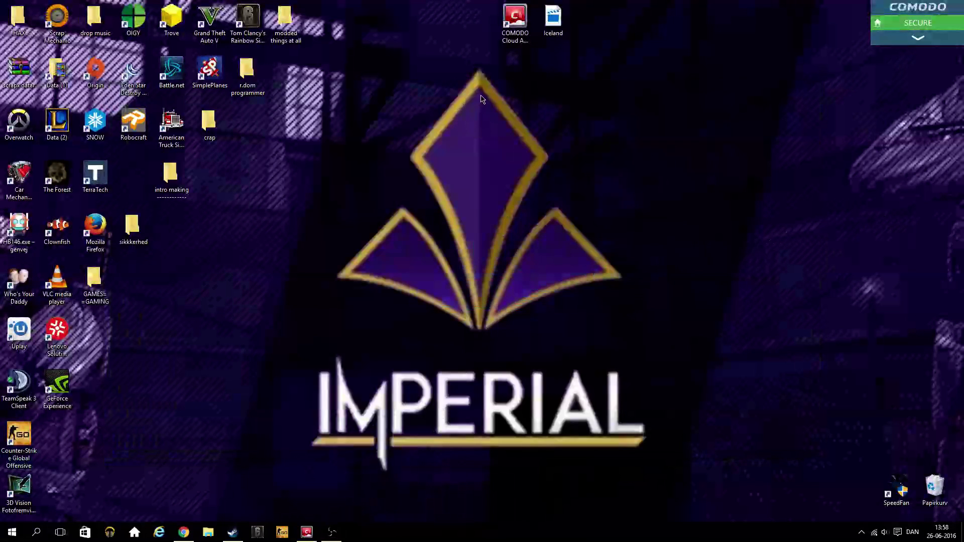
{"action": "left_click_drag", "start_coordinate": [472, 78], "coordinate": [570, 157]}
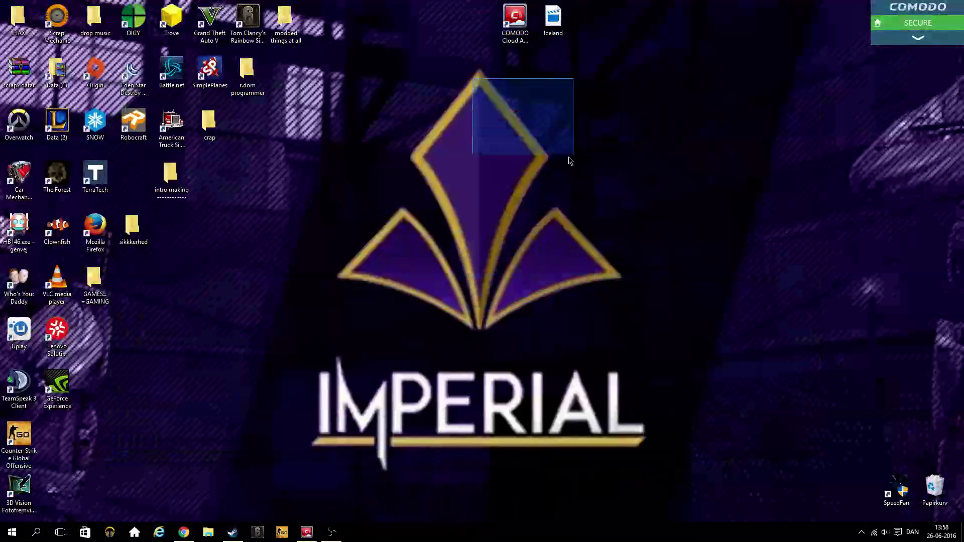
{"action": "left_click_drag", "start_coordinate": [558, 28], "coordinate": [329, 29]}
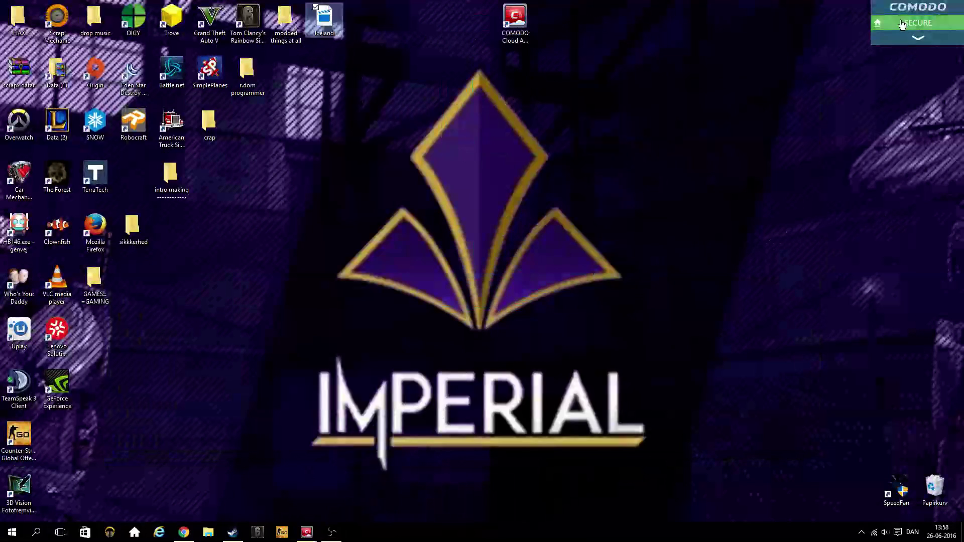
Expand and collapse the COMODO desktop status widget twice
{"action": "left_click", "coordinate": [927, 40]}
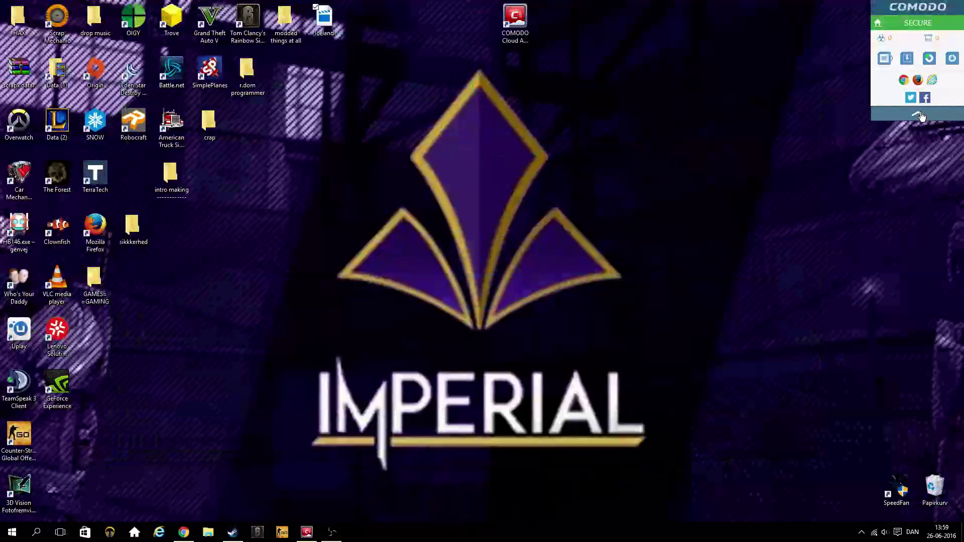
{"action": "left_click", "coordinate": [918, 114]}
{"action": "left_click", "coordinate": [917, 37]}
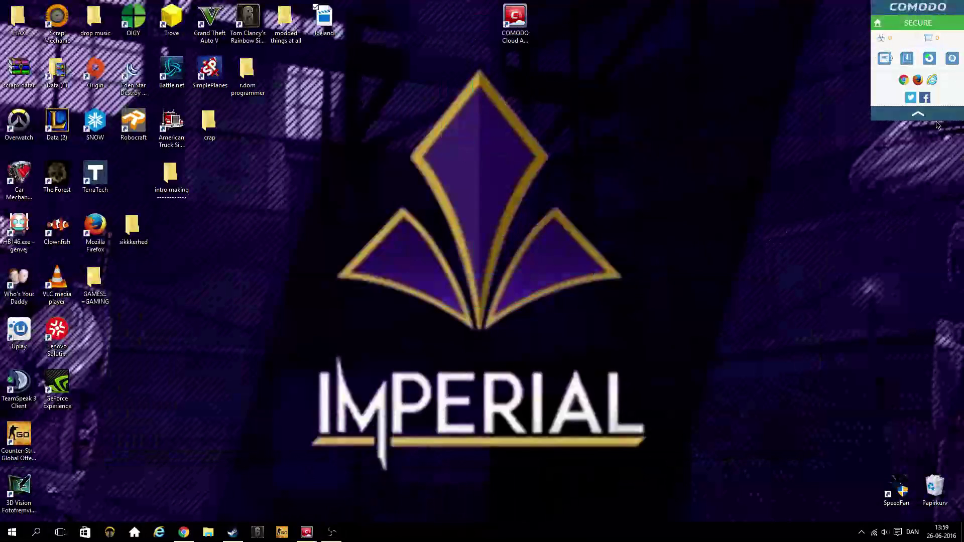
{"action": "left_click", "coordinate": [918, 114]}
Open Comodo Cloud Antivirus and submit unknown files to Valkyrie, which fails with an error
{"action": "double_click", "coordinate": [515, 20]}
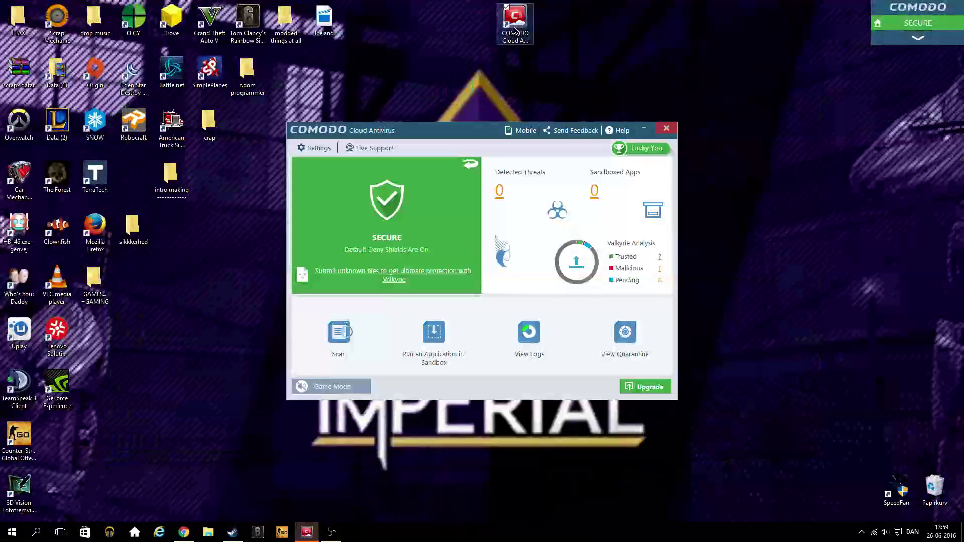
{"action": "mouse_move", "coordinate": [433, 130]}
{"action": "left_mouse_down"}
{"action": "mouse_move", "coordinate": [463, 129]}
{"action": "mouse_move", "coordinate": [430, 129]}
{"action": "left_mouse_up"}
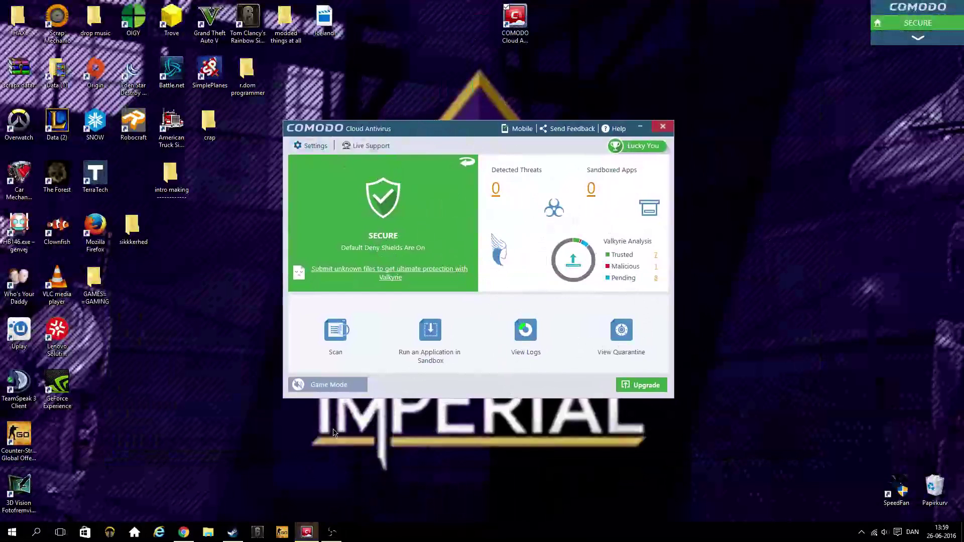
{"action": "left_click", "coordinate": [307, 533]}
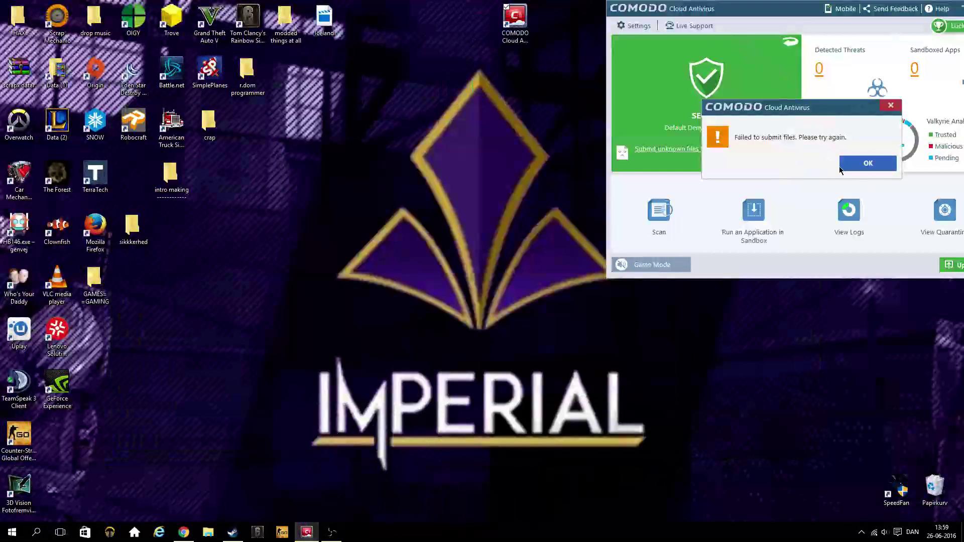
Recenter the Comodo window, dismiss the 'Failed to submit files' error, and minimize the window
{"action": "left_click", "coordinate": [854, 163]}
{"action": "left_click_drag", "start_coordinate": [723, 9], "coordinate": [433, 136]}
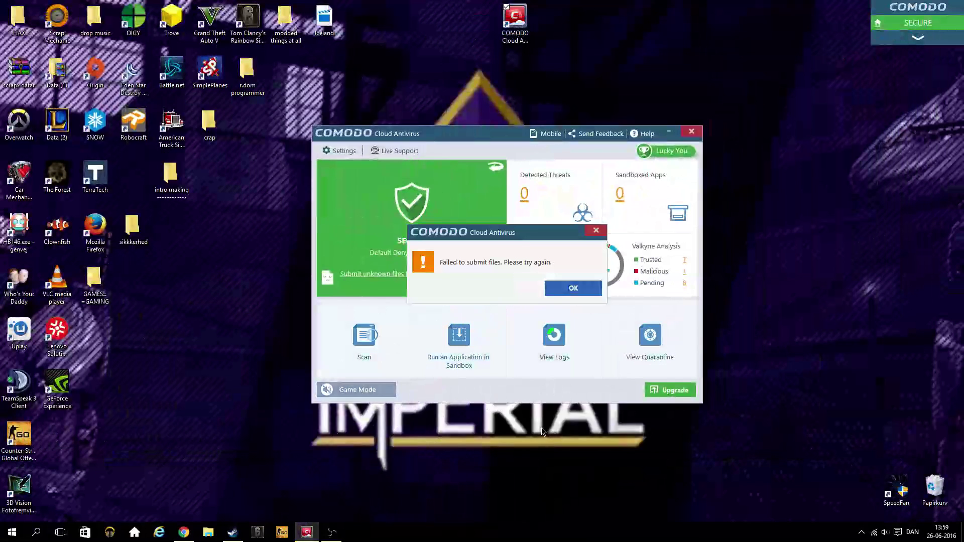
{"action": "left_click", "coordinate": [571, 285]}
{"action": "left_click_drag", "start_coordinate": [574, 142], "coordinate": [577, 122]}
{"action": "left_click", "coordinate": [672, 112]}
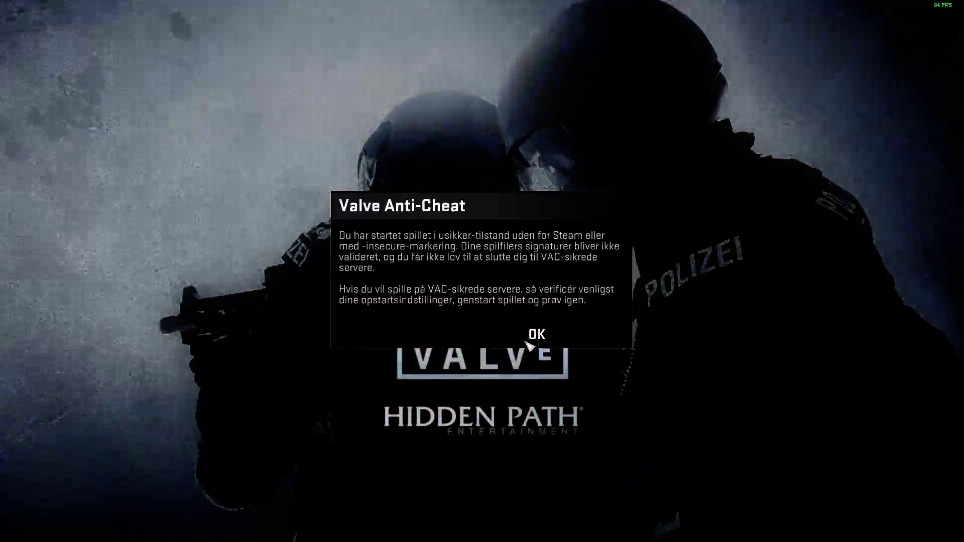
Acknowledge the Valve Anti-Cheat warning and quit CS:GO, confirming in the AFSLUT SPIL dialog
{"action": "left_click", "coordinate": [532, 336]}
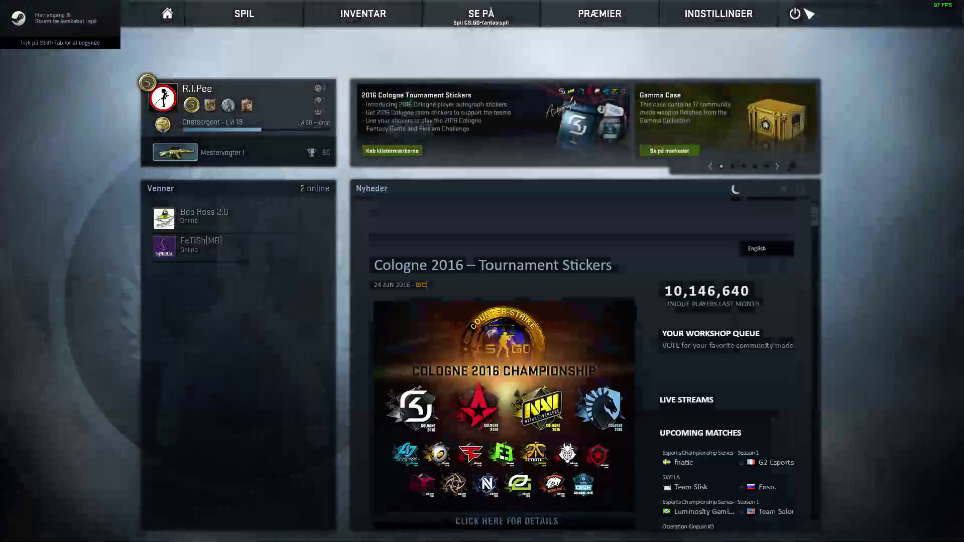
{"action": "left_click", "coordinate": [803, 11]}
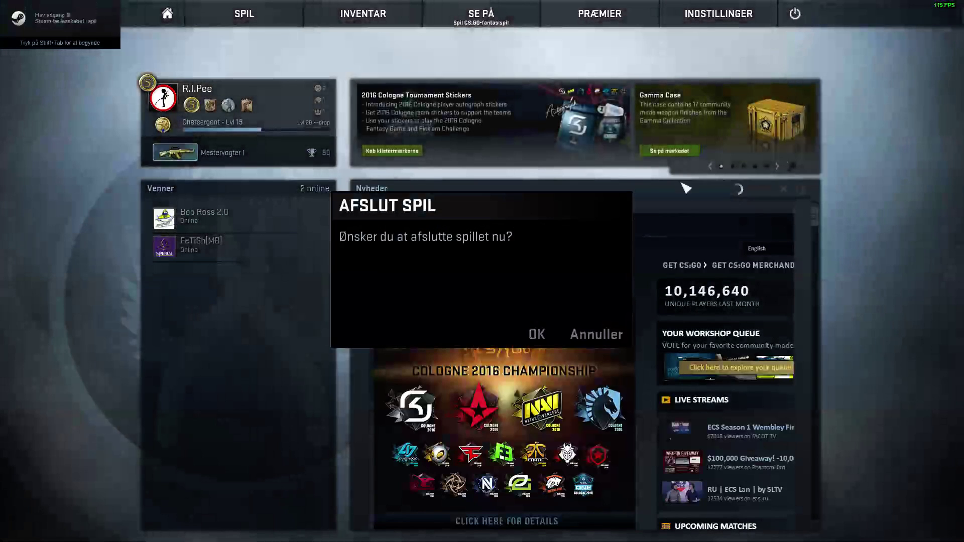
{"action": "left_click", "coordinate": [536, 335]}
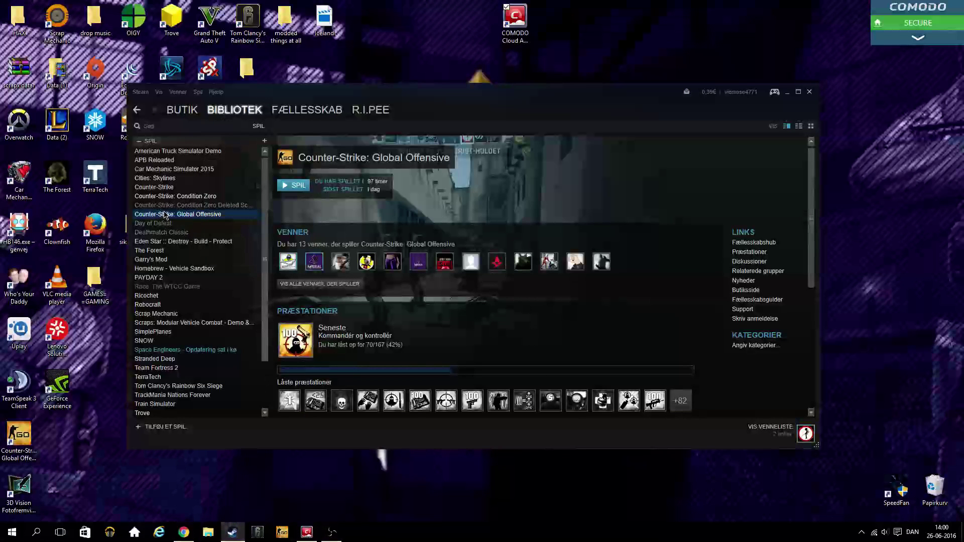
Run 'Verify integrity of game cache' from CS:GO's Local Files properties, then close Properties
{"action": "right_click", "coordinate": [163, 215]}
{"action": "left_click", "coordinate": [182, 353]}
{"action": "left_click", "coordinate": [445, 136]}
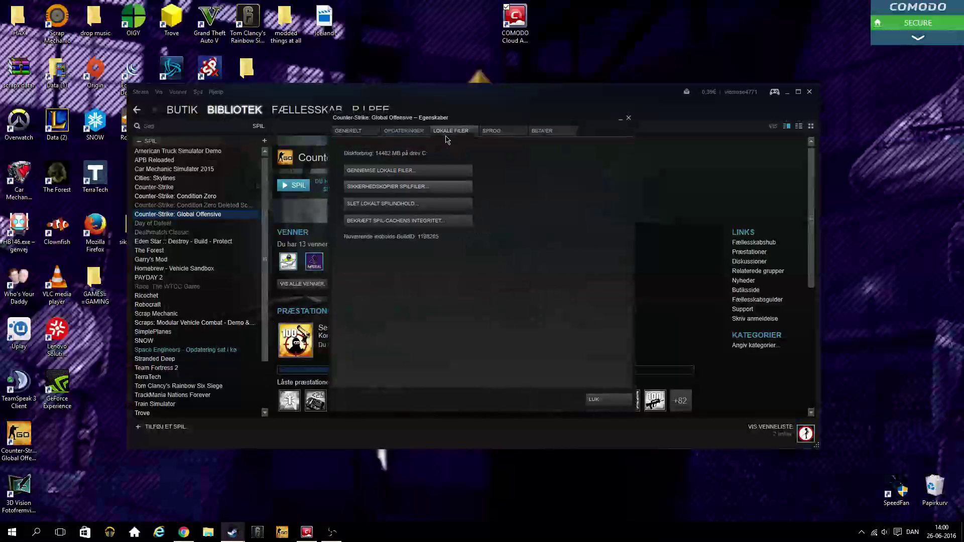
{"action": "left_click", "coordinate": [430, 223]}
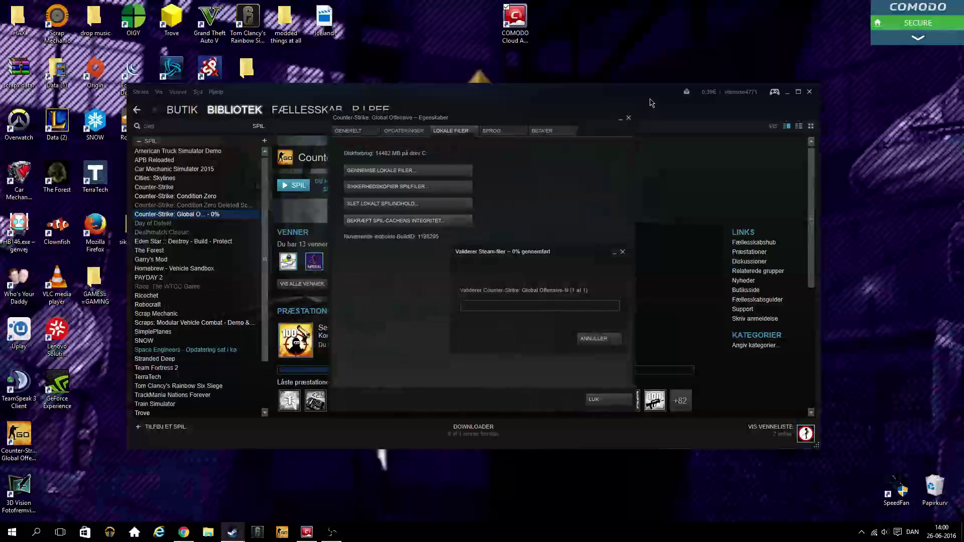
{"action": "left_click", "coordinate": [628, 119]}
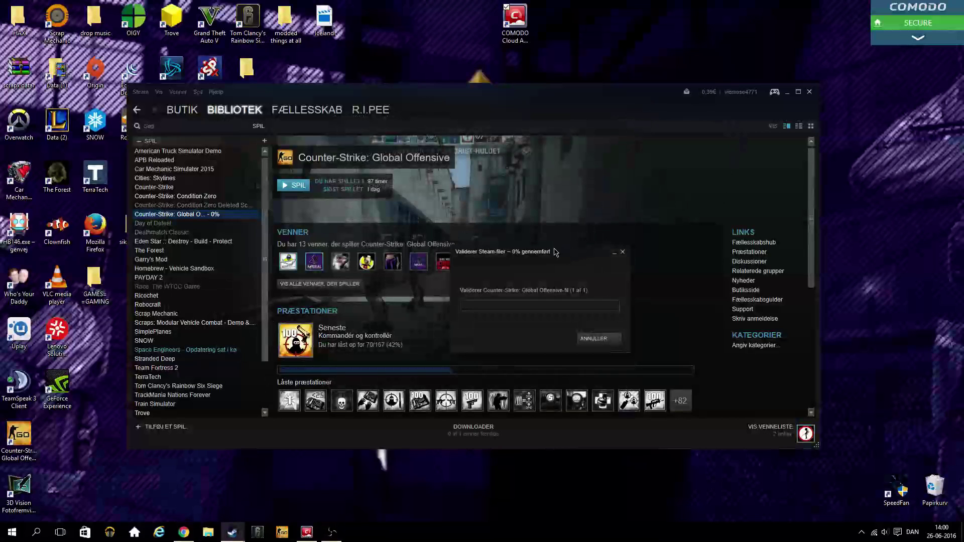
{"action": "left_click_drag", "start_coordinate": [555, 252], "coordinate": [460, 226]}
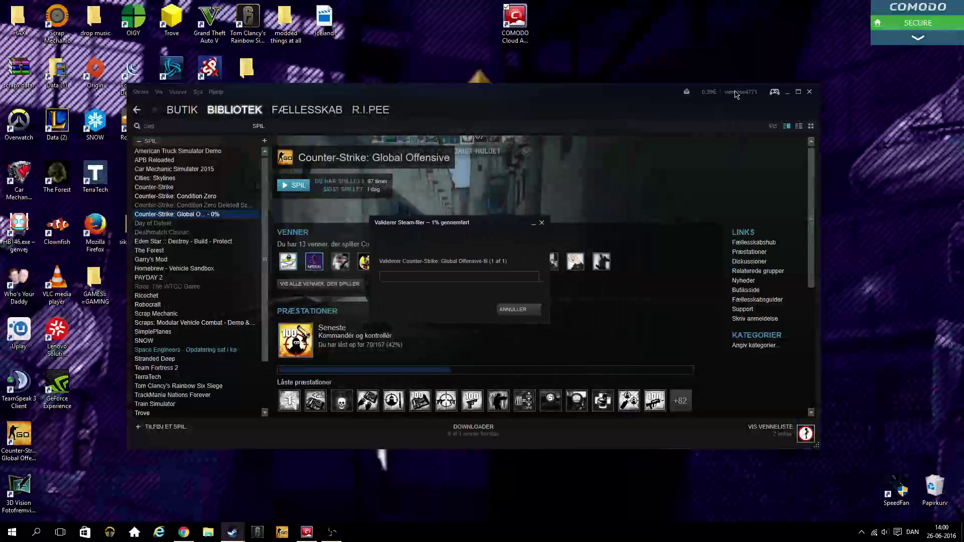
Minimize Steam, shift the validation window right, and toggle the COMODO widget panel repeatedly
{"action": "left_click", "coordinate": [787, 92]}
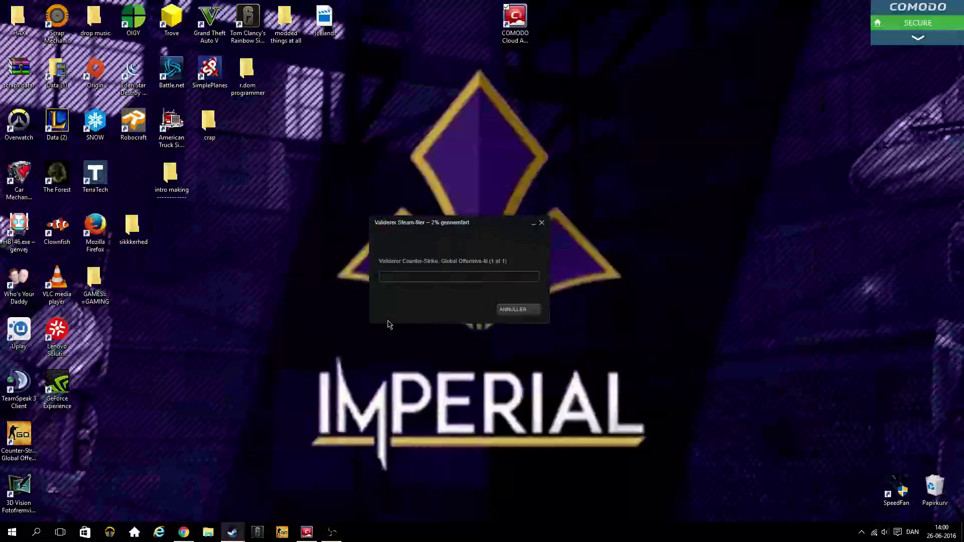
{"action": "left_click_drag", "start_coordinate": [412, 226], "coordinate": [448, 217]}
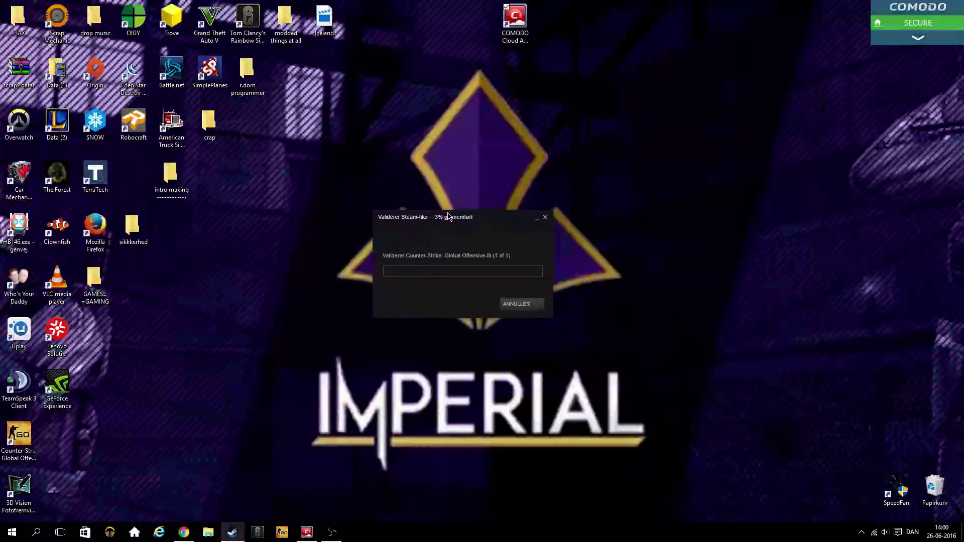
{"action": "left_click", "coordinate": [888, 41]}
{"action": "left_click", "coordinate": [914, 111]}
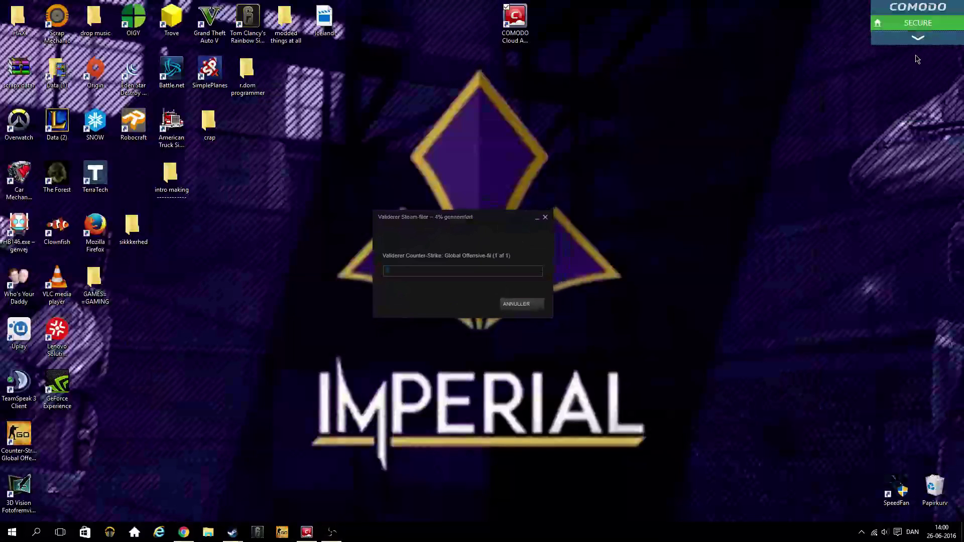
{"action": "left_click", "coordinate": [917, 38]}
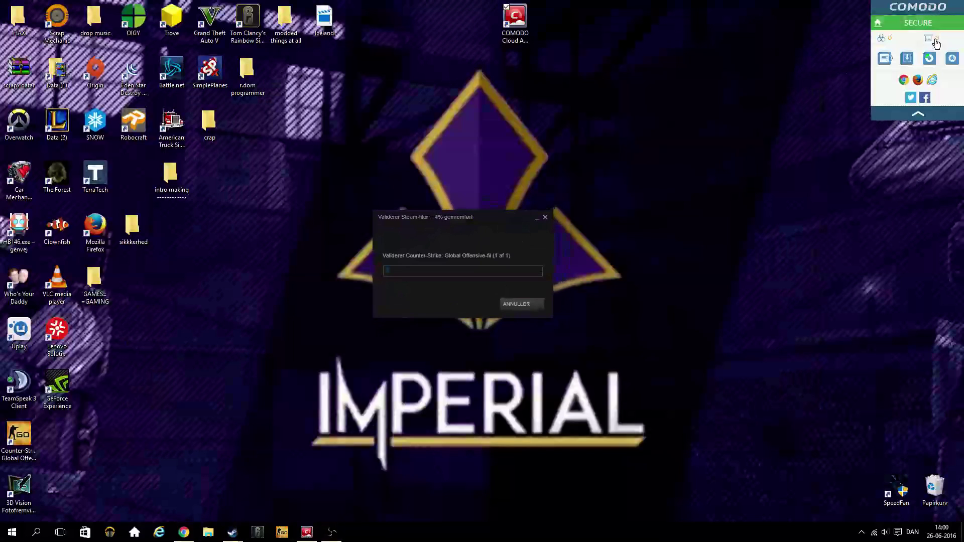
{"action": "left_click", "coordinate": [927, 119]}
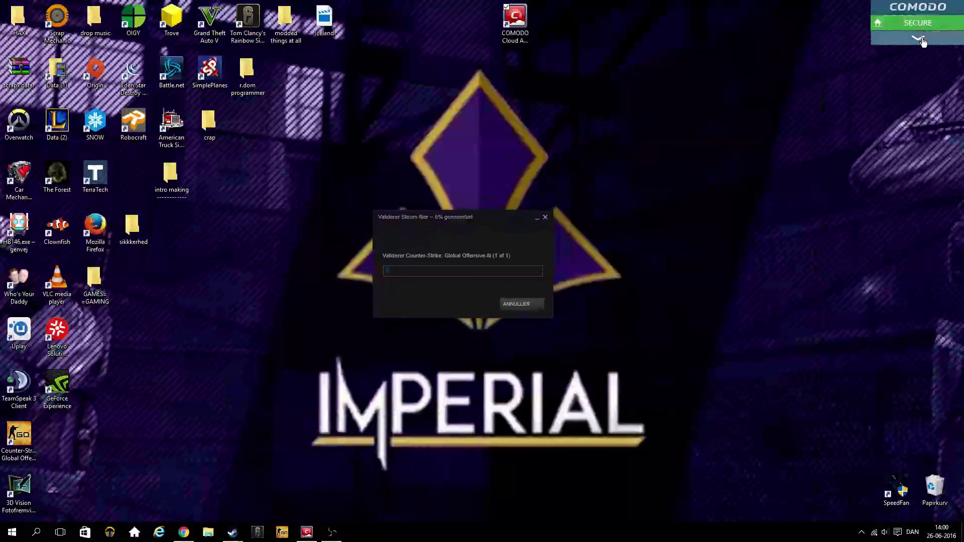
{"action": "left_click", "coordinate": [922, 40]}
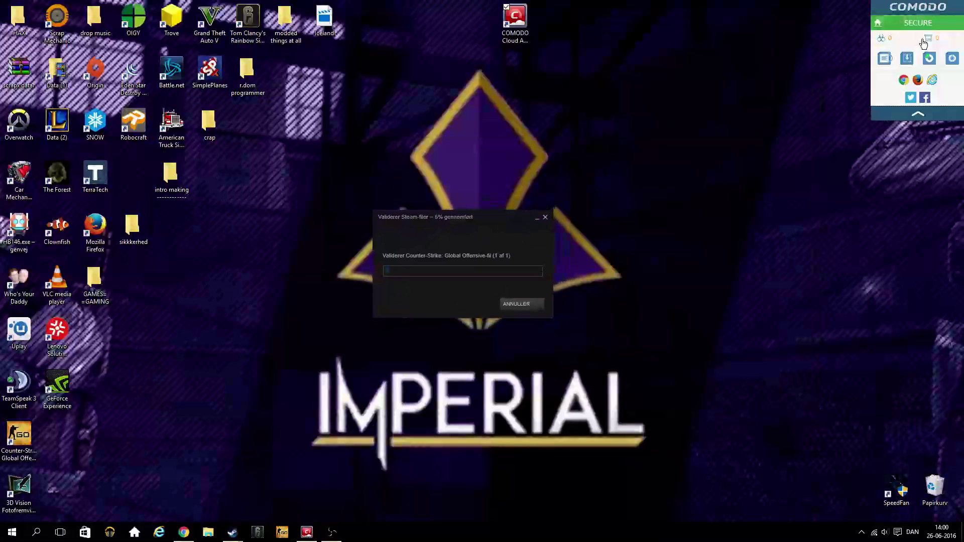
{"action": "left_click", "coordinate": [925, 114]}
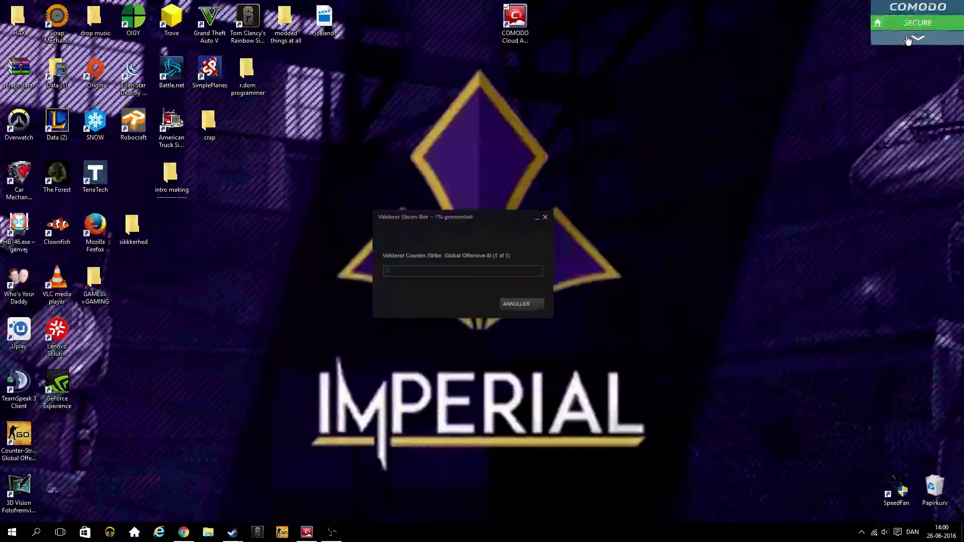
Expand and collapse the COMODO widget panel once more, then open the Comodo Cloud Antivirus main window
{"action": "left_click", "coordinate": [908, 41]}
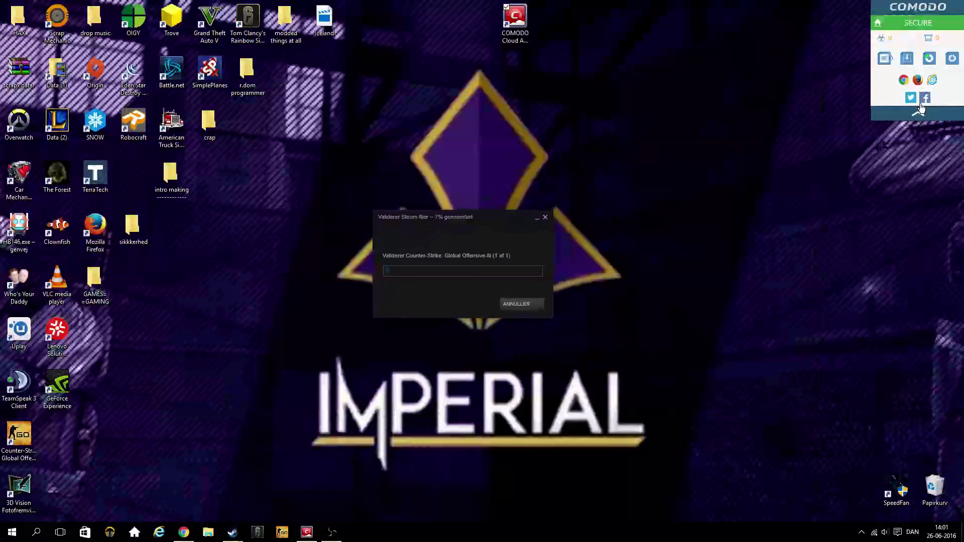
{"action": "left_click", "coordinate": [952, 60]}
{"action": "left_click", "coordinate": [918, 113]}
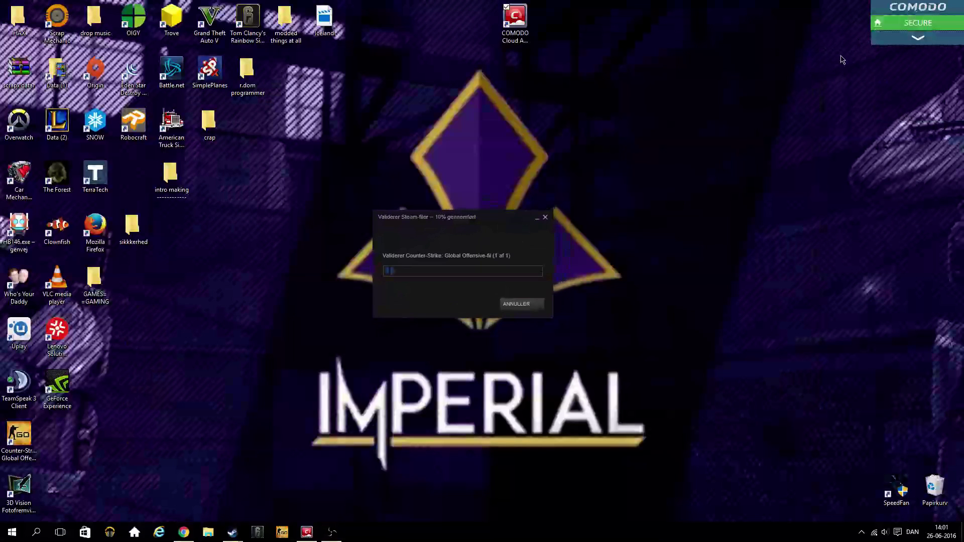
{"action": "double_click", "coordinate": [515, 20]}
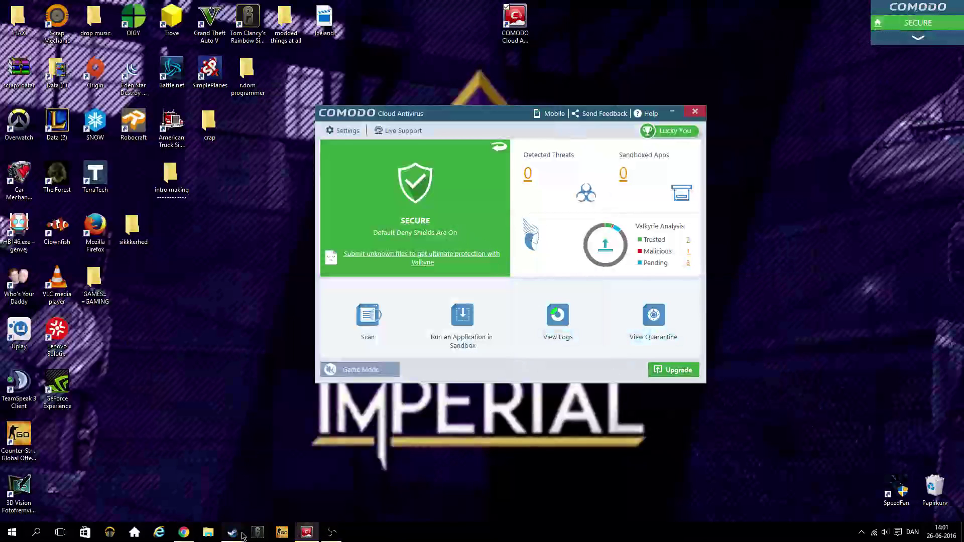
Bring Steam's validation dialog forward, minimize the Comodo window, and move the dialog right
{"action": "mouse_move", "coordinate": [232, 532]}
{"action": "left_click", "coordinate": [269, 488]}
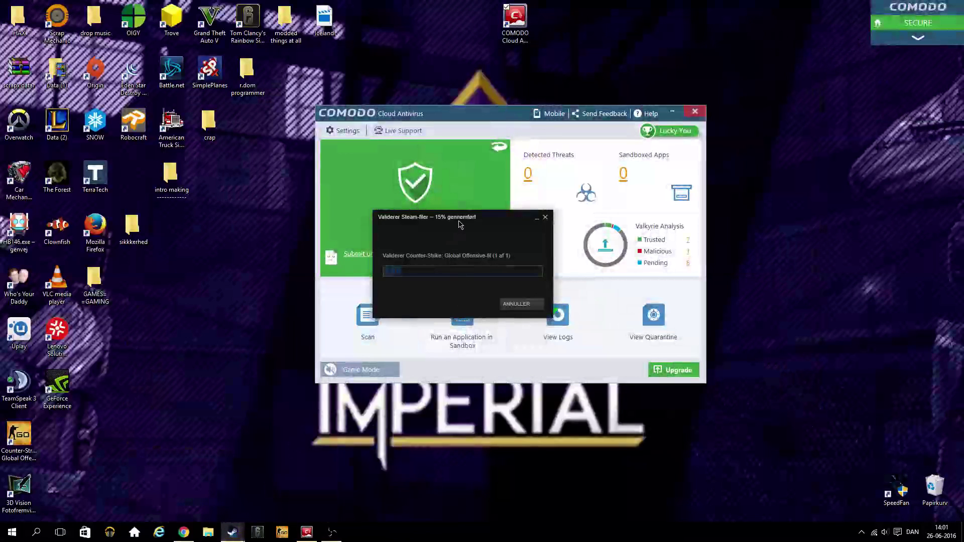
{"action": "mouse_move", "coordinate": [460, 224]}
{"action": "left_mouse_down"}
{"action": "mouse_move", "coordinate": [507, 238]}
{"action": "mouse_move", "coordinate": [452, 223]}
{"action": "left_mouse_up"}
{"action": "left_click", "coordinate": [672, 111]}
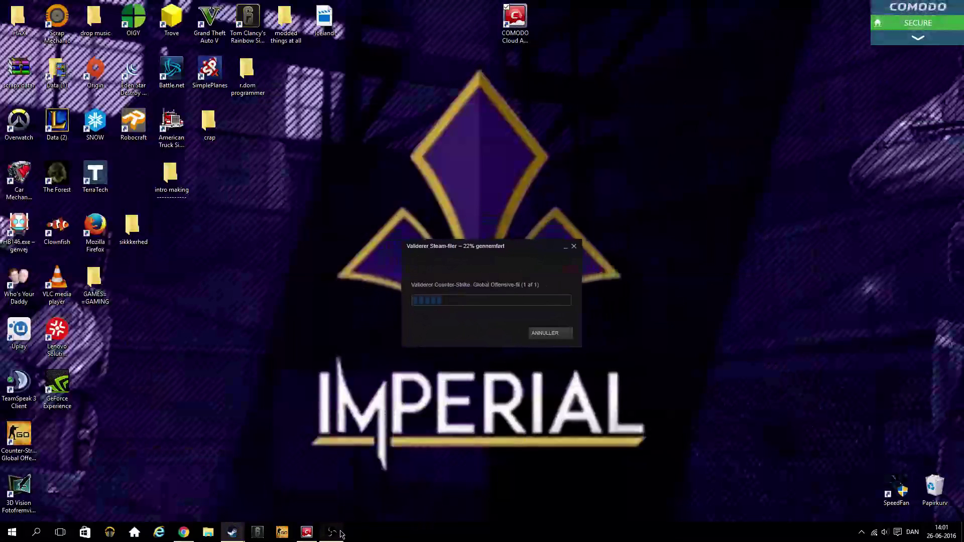
{"action": "left_click", "coordinate": [466, 248]}
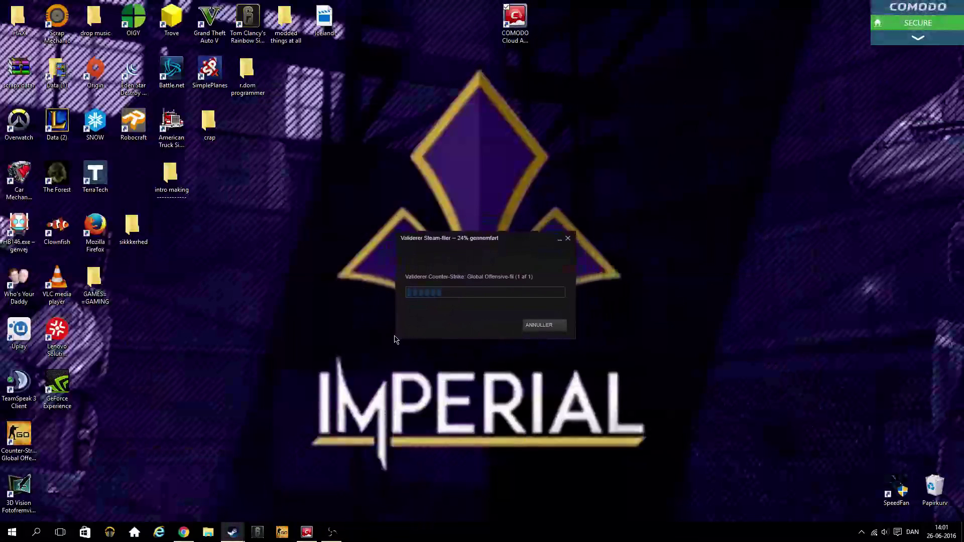
{"action": "left_click_drag", "start_coordinate": [463, 240], "coordinate": [522, 217]}
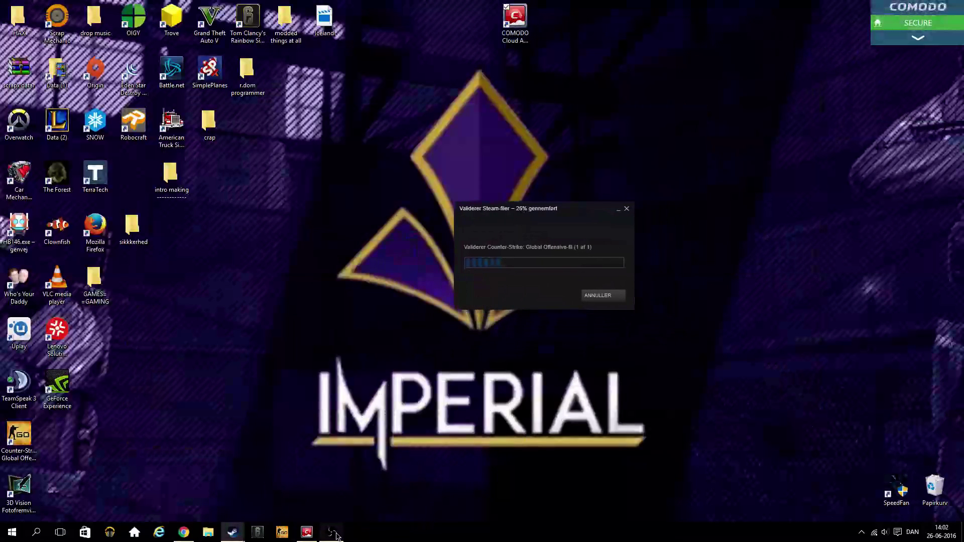